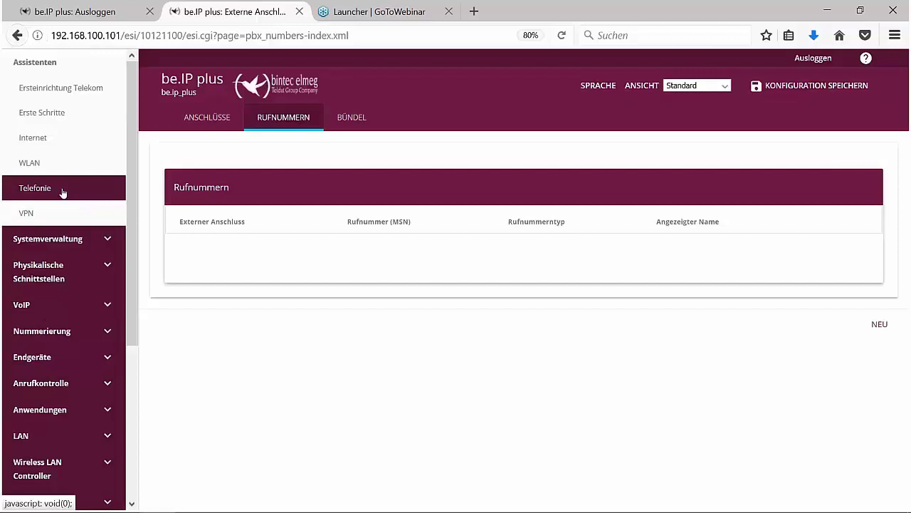
# - Open the Telefonie assistant's Erste Schritte page showing the country and area code settings
pyautogui.click(62, 192)
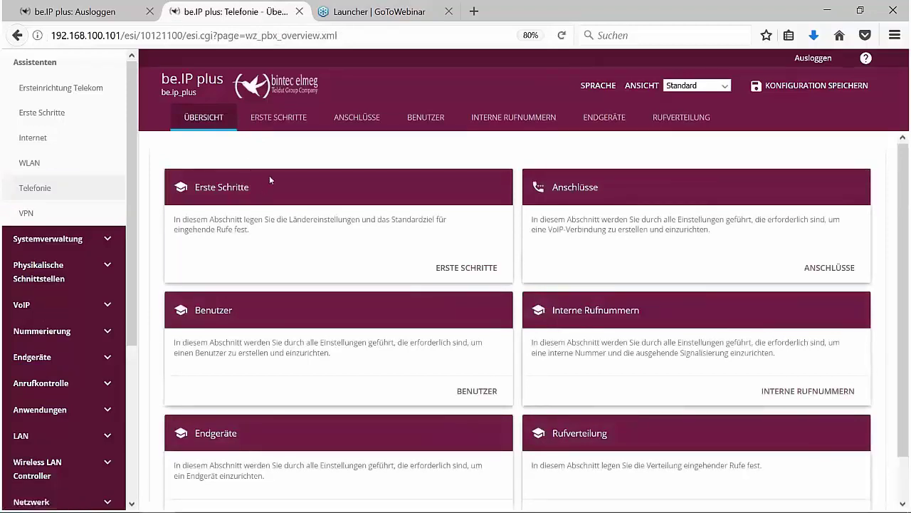
pyautogui.click(287, 120)
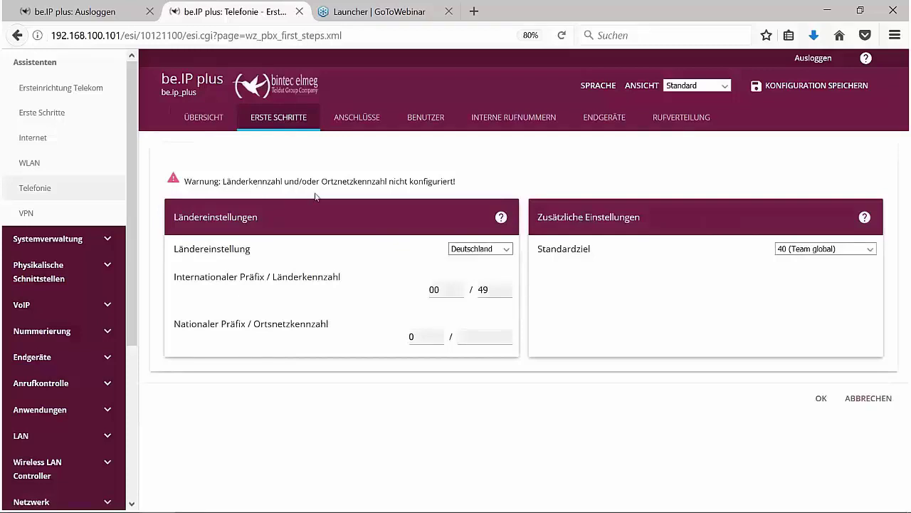
# - Keep Ländereinstellung on Deutschland, enter area code 911 and save the settings
pyautogui.click(479, 337)
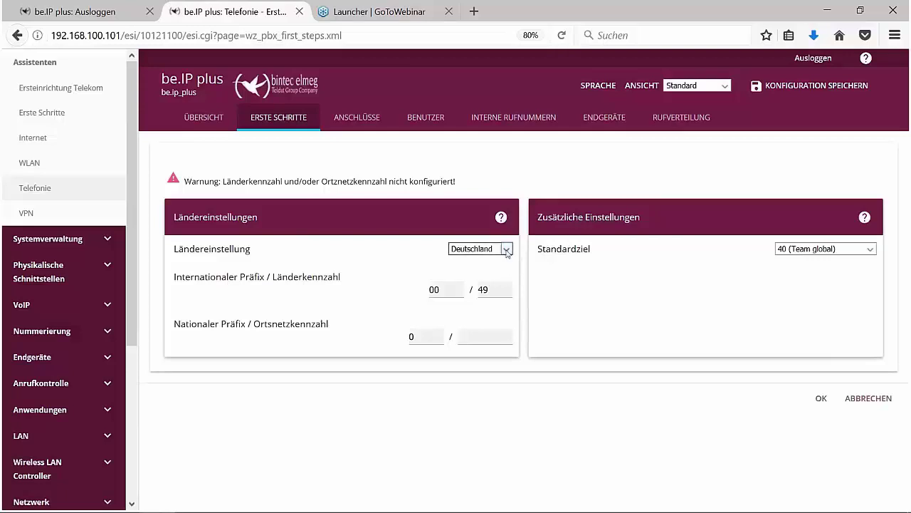
pyautogui.click(507, 249)
pyautogui.click(502, 260)
pyautogui.write('911')
pyautogui.click(821, 400)
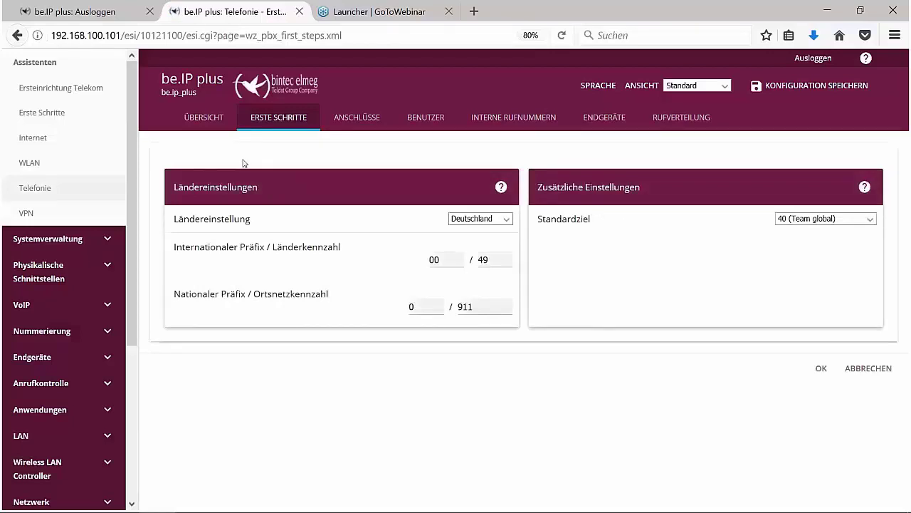
# - Create a new connection under Anschlüsse with type SIP - Einzelrufnummer for DeutschlandLAN
pyautogui.click(358, 118)
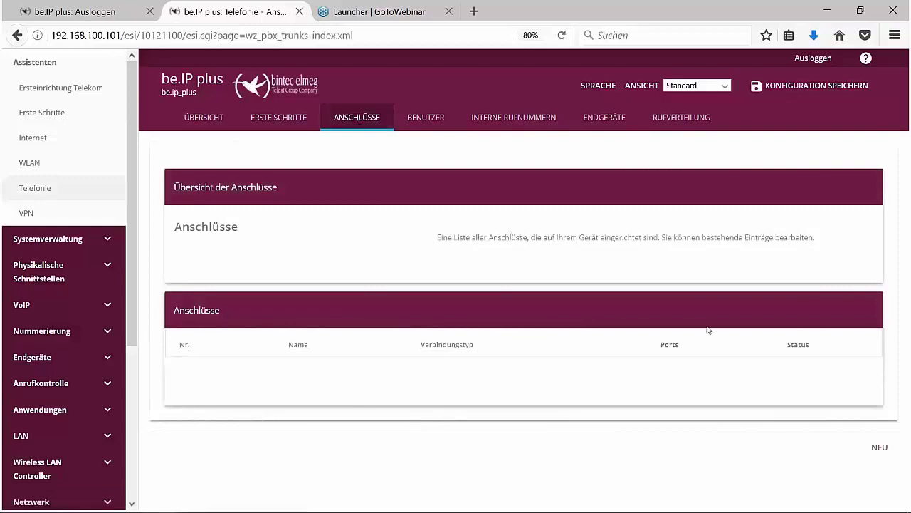
pyautogui.click(879, 448)
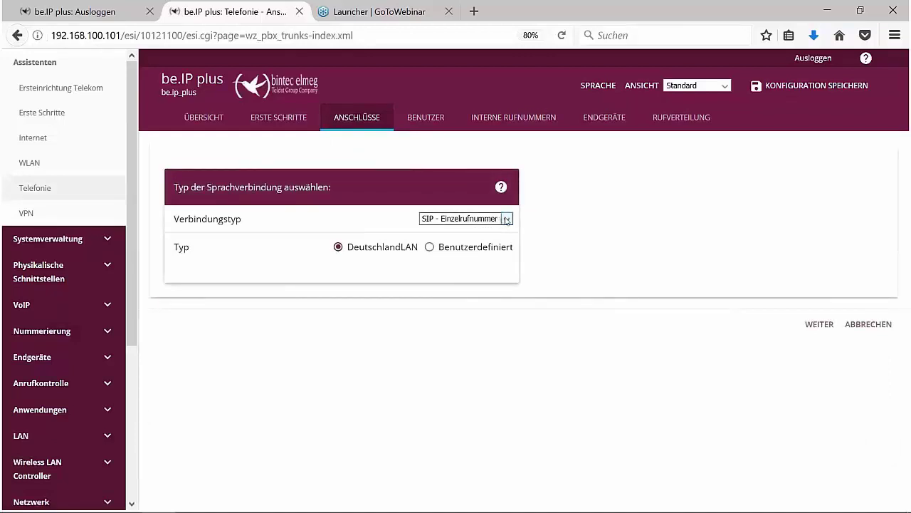
pyautogui.click(506, 220)
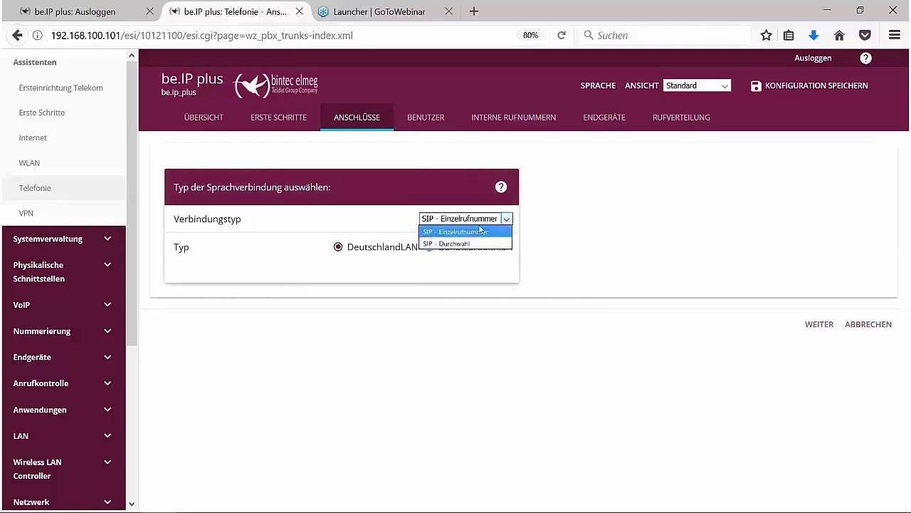
pyautogui.click(480, 222)
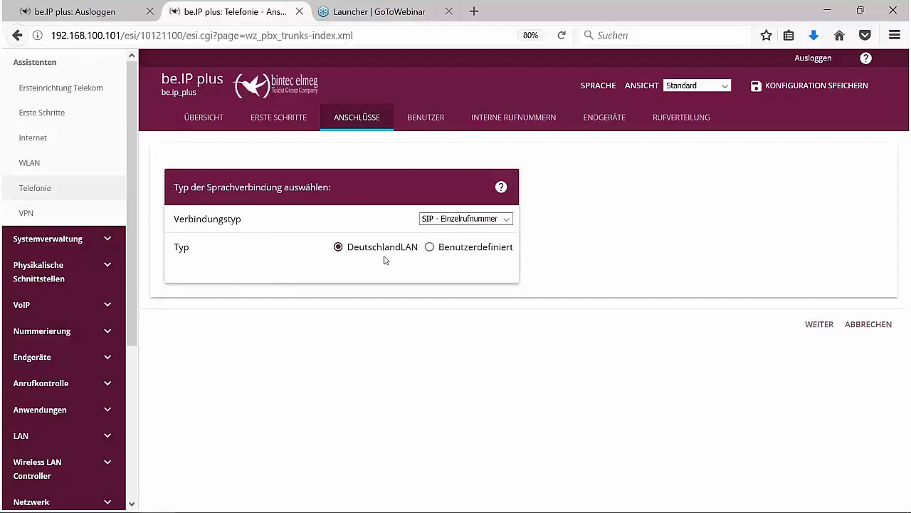
# - Name the SIP provider Telekom and append the subscriber number after the +49911 user name prefix
pyautogui.click(819, 325)
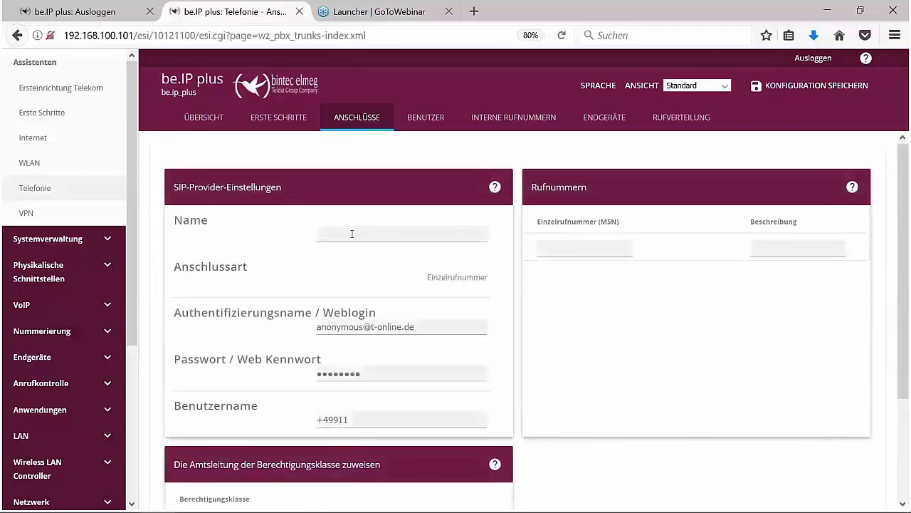
pyautogui.write('Telekom')
pyautogui.doubleClick(460, 276)
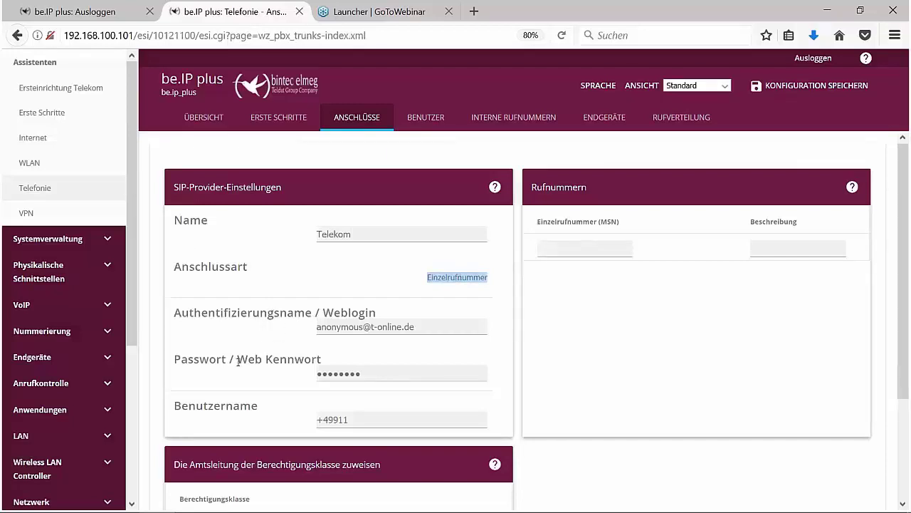
pyautogui.click(369, 420)
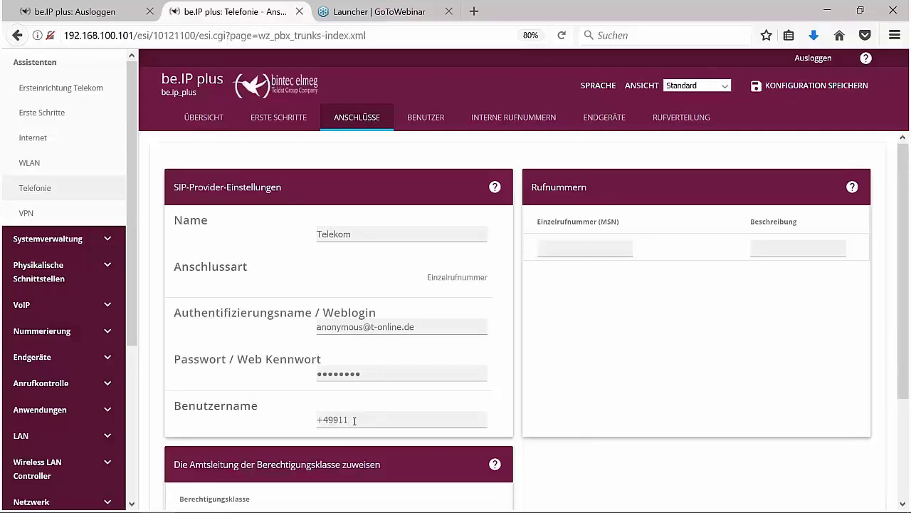
pyautogui.hotkey('shift', 'Left')
pyautogui.hotkey('shift', 'Left')
pyautogui.hotkey('shift', 'Left')
pyautogui.hotkey('shift', 'Left')
pyautogui.hotkey('shift', 'Left')
pyautogui.hotkey('shift', 'Left')
pyautogui.hotkey('shift', 'Left')
pyautogui.hotkey('ctrl', 'c')
# - Enter the subscriber number as the MSN with the description 'Telekom-' plus that number
pyautogui.click(589, 251)
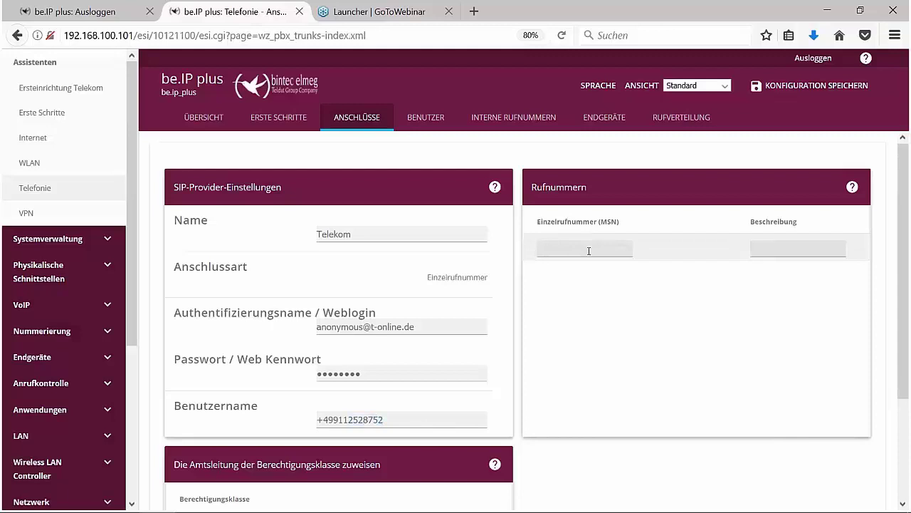
pyautogui.hotkey('ctrl', 'v')
pyautogui.press('Tab')
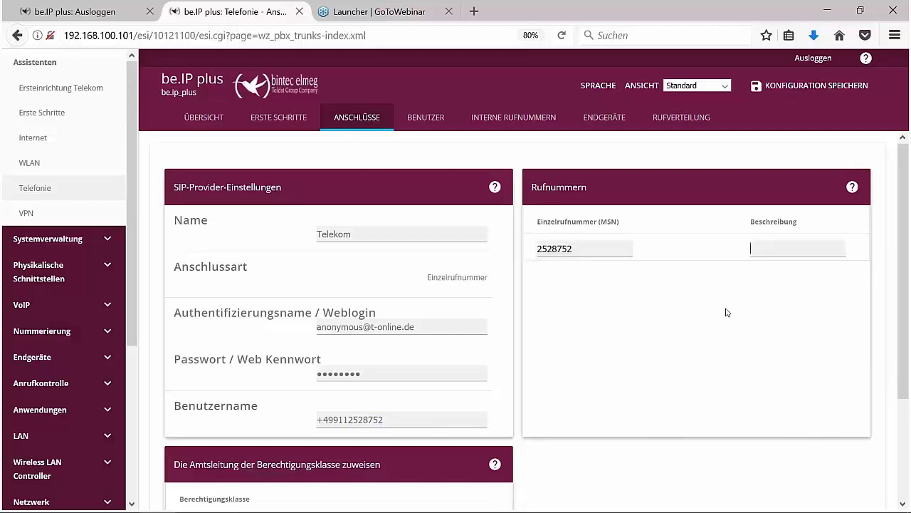
pyautogui.write('Telekom-')
pyautogui.hotkey('ctrl', 'v')
pyautogui.scroll(-3, 667, 311)
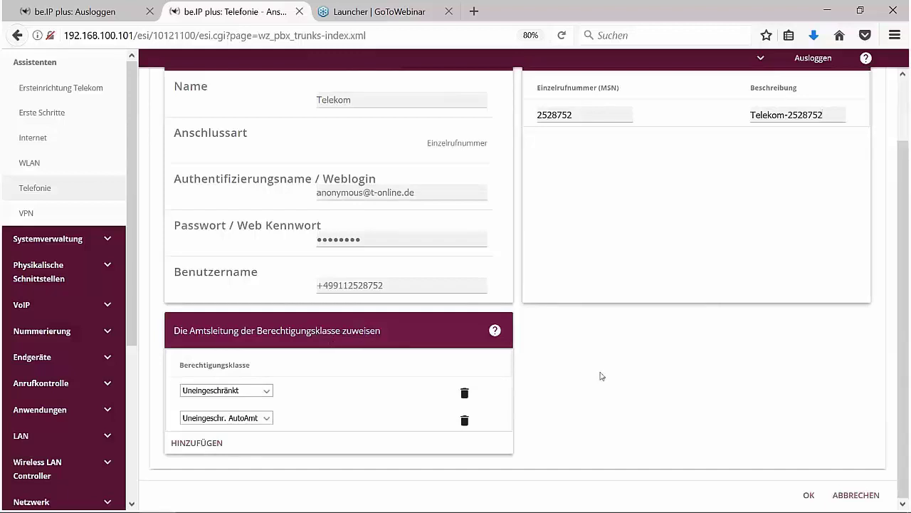
# - Save the Telekom trunk and refresh Anschlüsse until its status shows green
pyautogui.click(807, 495)
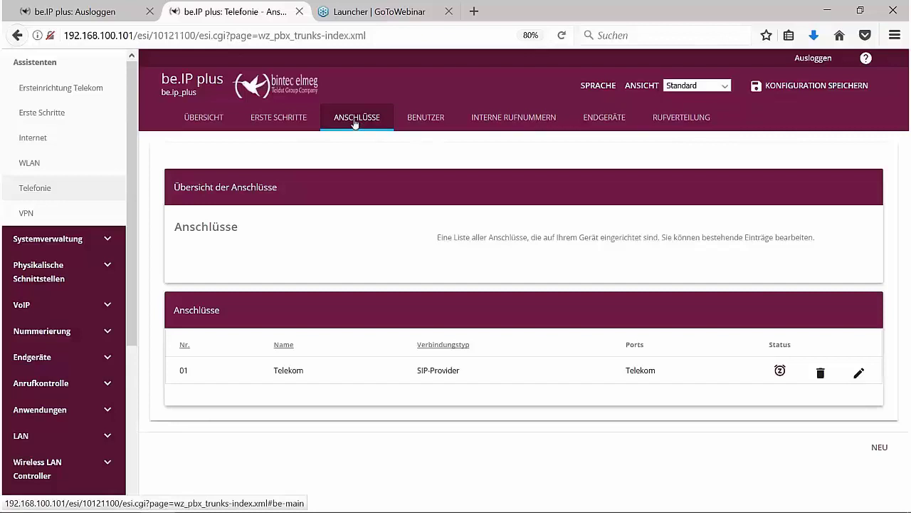
pyautogui.click(356, 124)
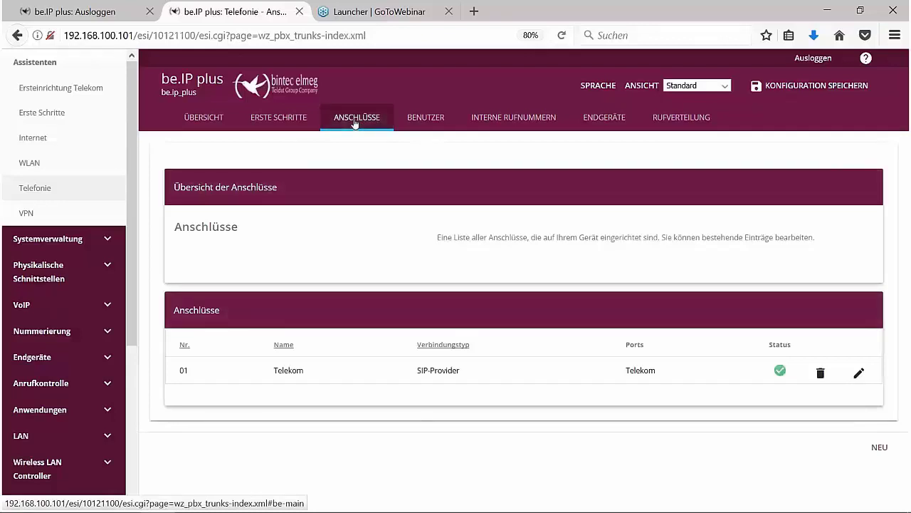